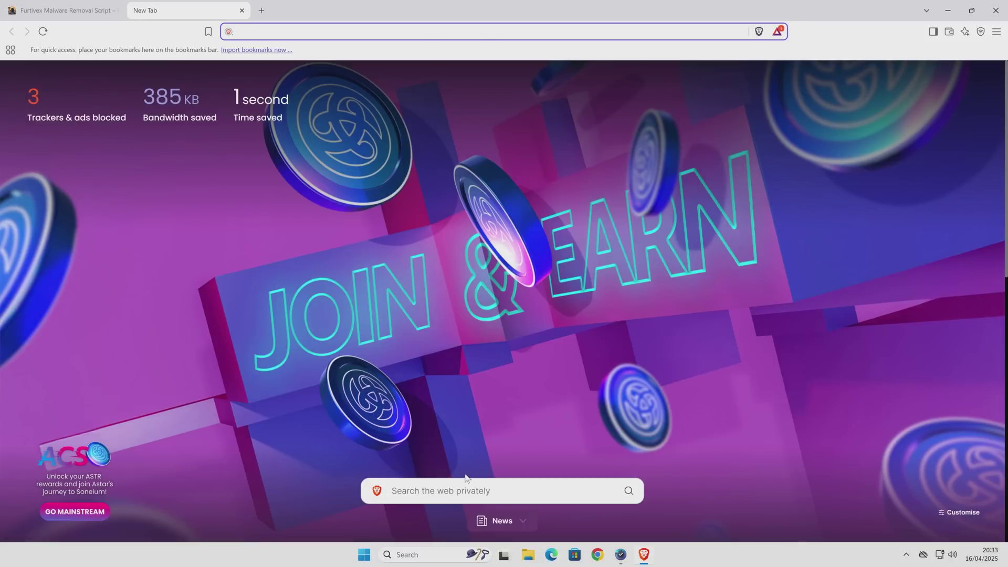
Search Brave for 'furtivex' and scroll through the results, then back to the top
{"action": "left_click", "coordinate": [441, 491]}
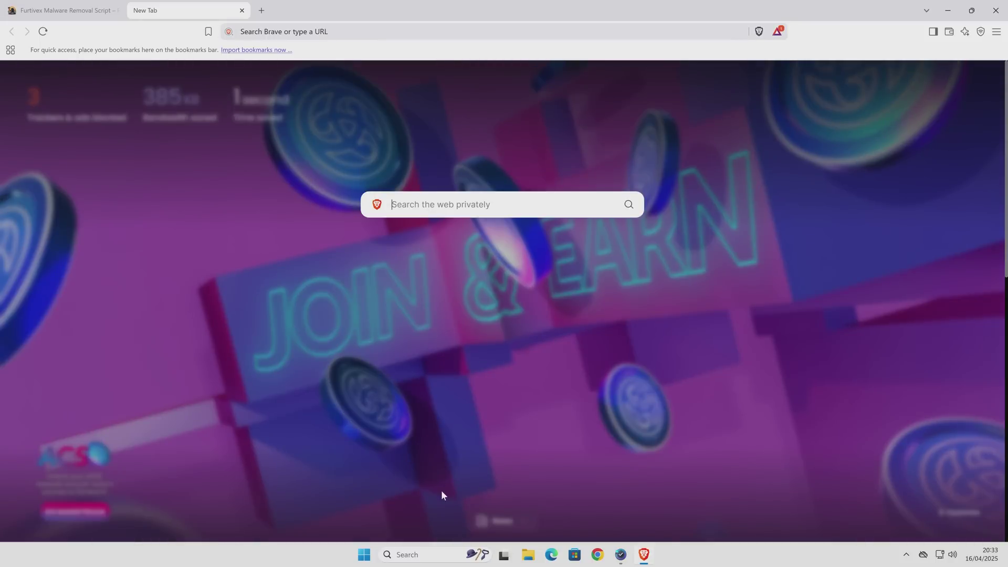
{"action": "type", "text": "furtive"}
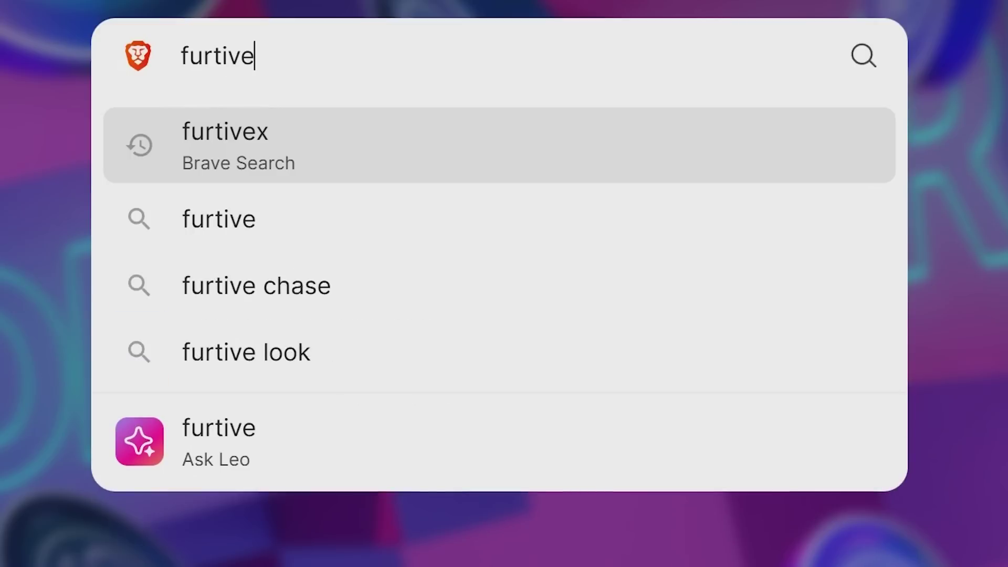
{"action": "type", "text": "x"}
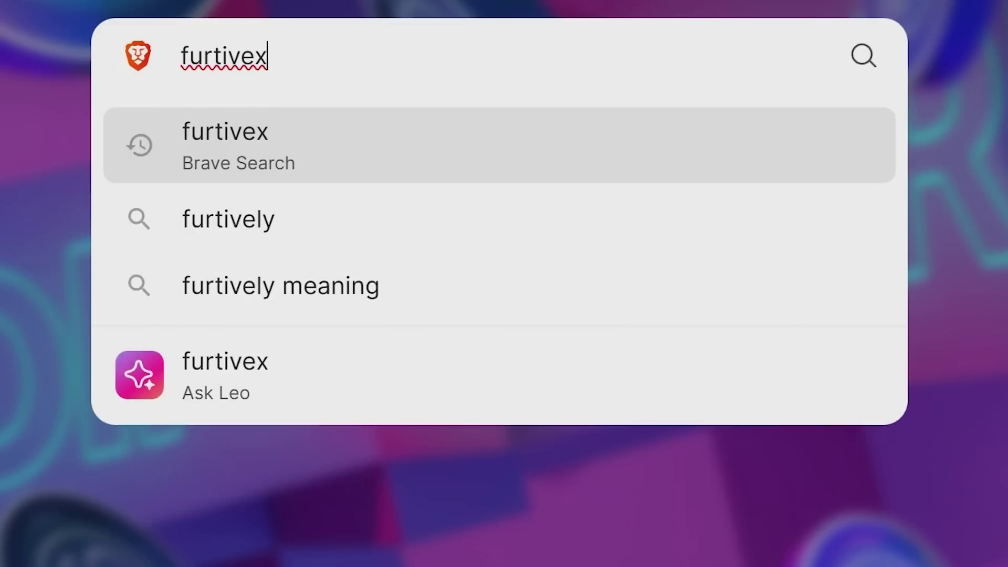
{"action": "key", "text": "Return"}
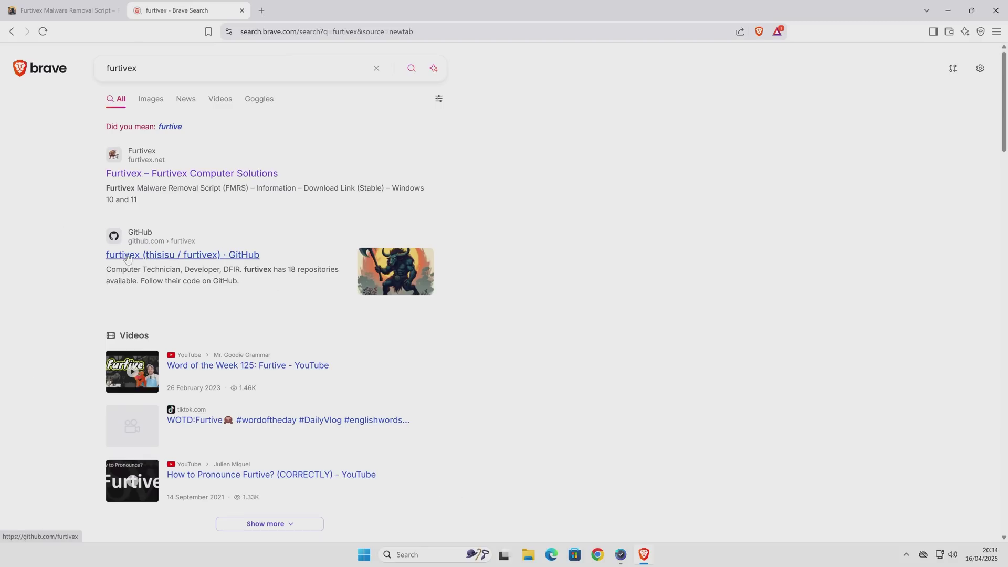
{"action": "scroll", "coordinate": [211, 361], "scroll_direction": "down", "scroll_amount": 1}
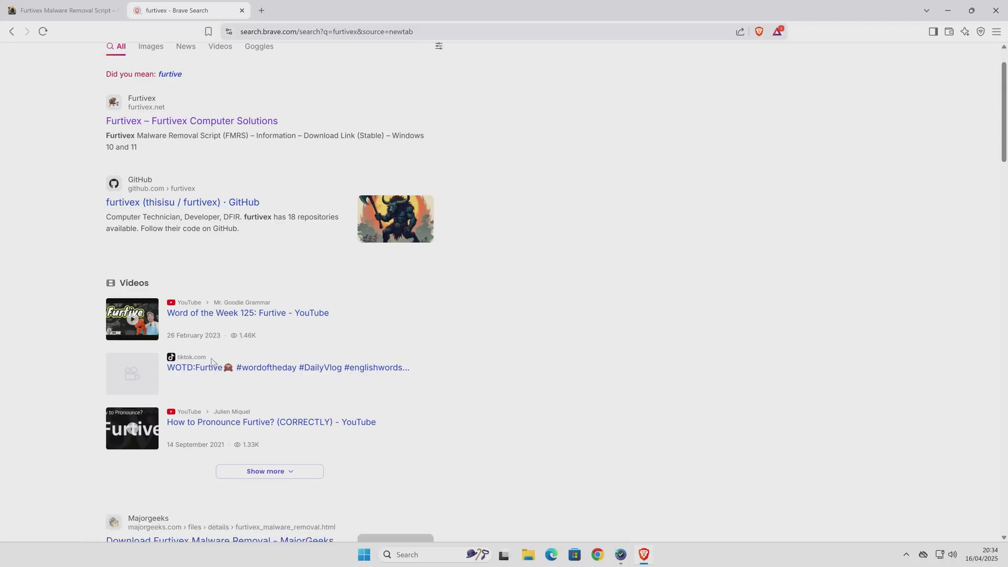
{"action": "scroll", "coordinate": [211, 361], "scroll_direction": "down", "scroll_amount": 3}
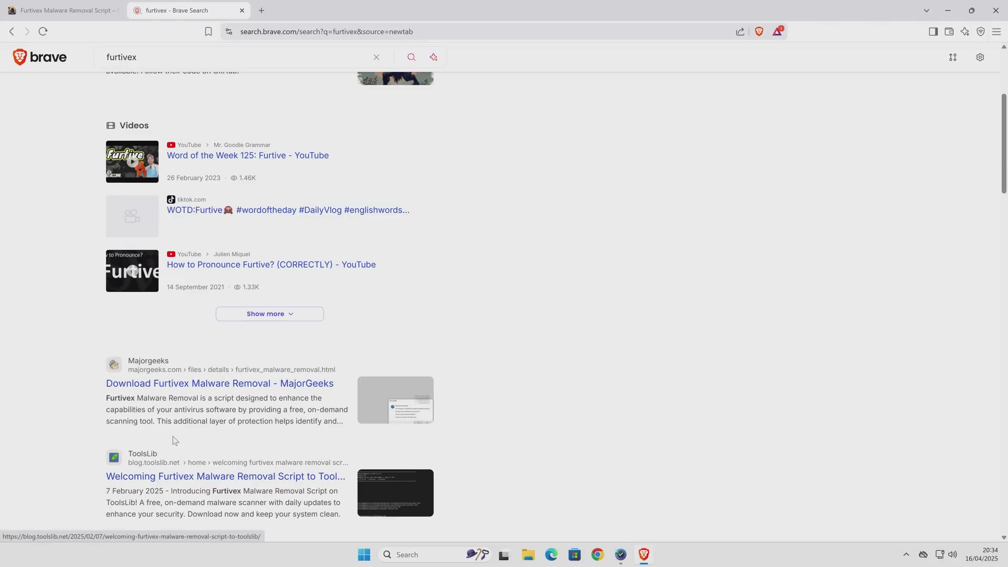
{"action": "scroll", "coordinate": [175, 440], "scroll_direction": "up", "scroll_amount": 4}
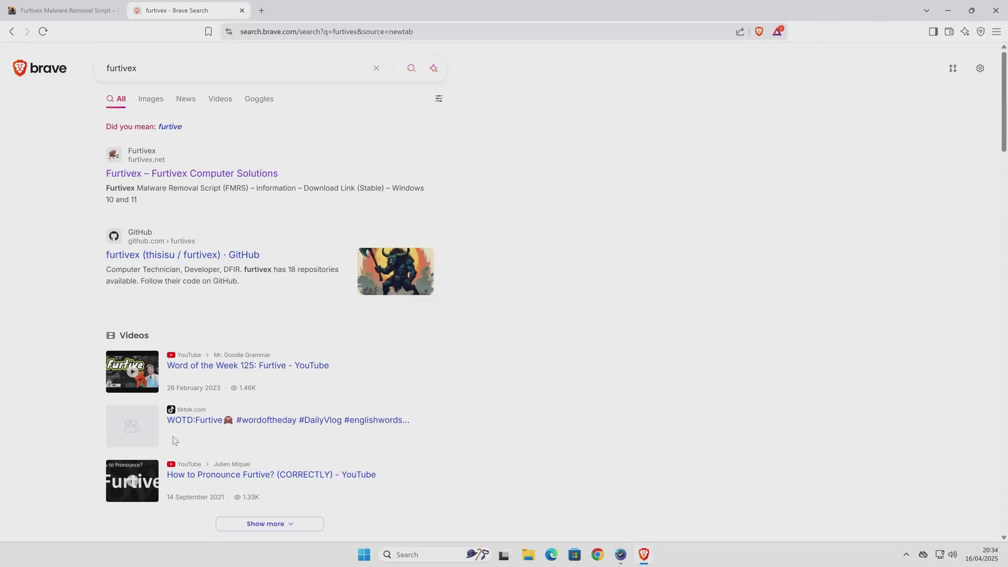
Open the 'Furtivex – Furtivex Computer Solutions' result for furtivex.net
{"action": "left_click", "coordinate": [200, 177]}
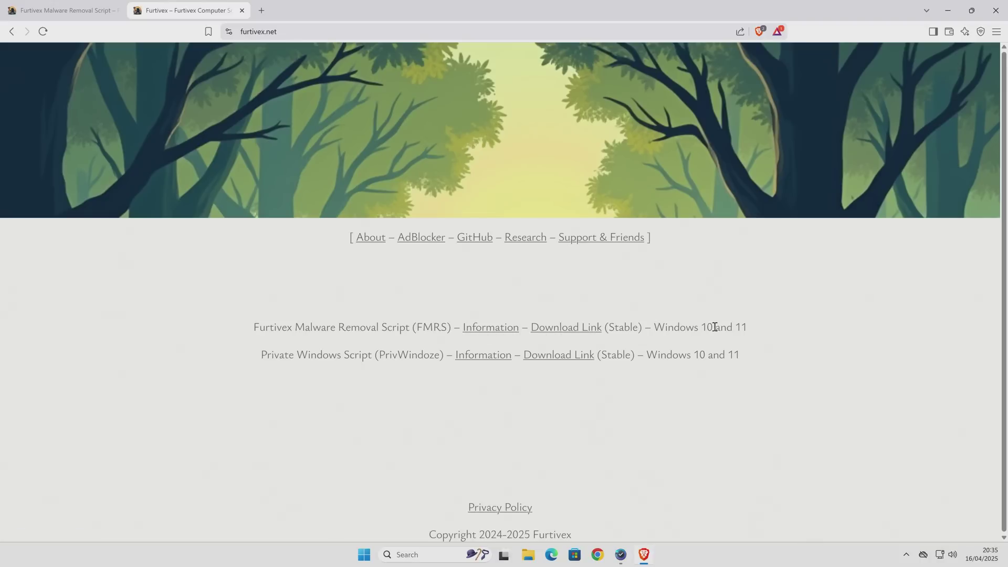
Open the FMRS Information page and scroll past the screenshots to the Features list
{"action": "left_click", "coordinate": [487, 326]}
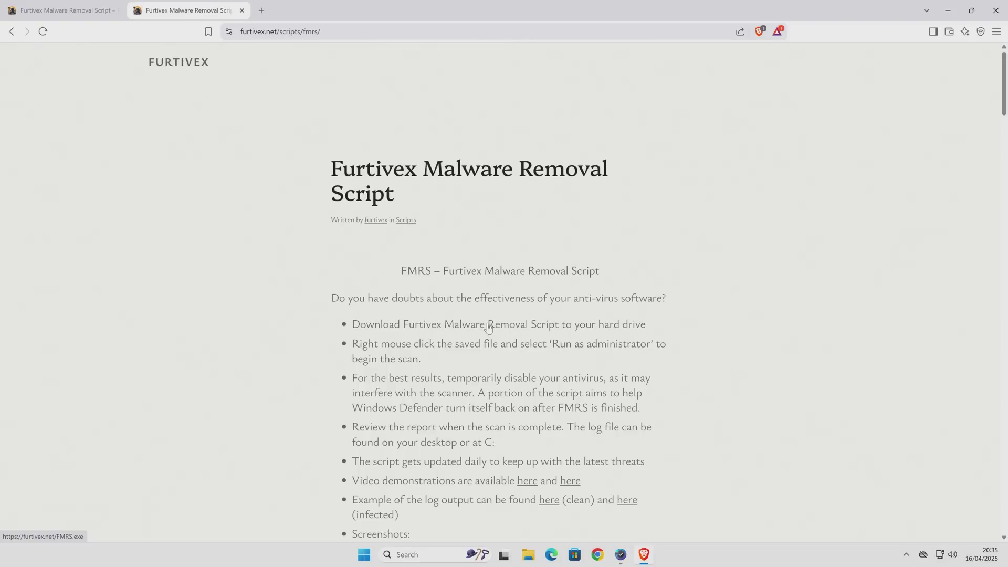
{"action": "scroll", "coordinate": [284, 311], "scroll_direction": "down", "scroll_amount": 2}
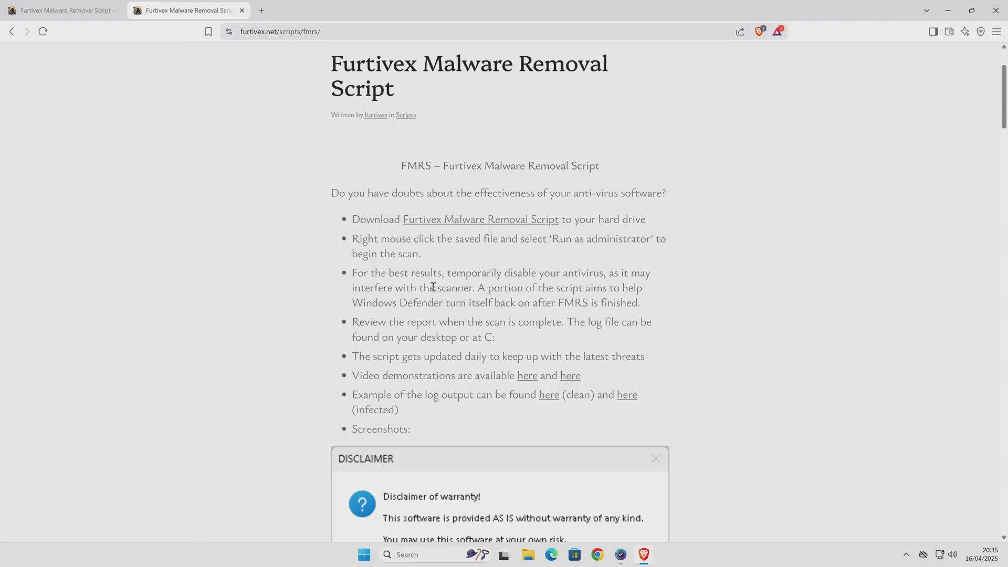
{"action": "scroll", "coordinate": [506, 329], "scroll_direction": "down", "scroll_amount": 5}
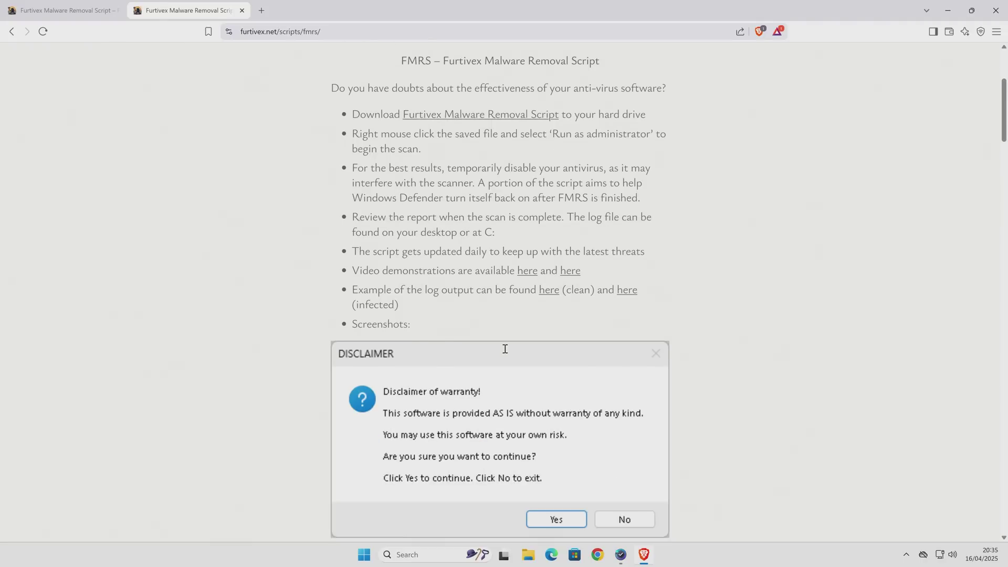
{"action": "scroll", "coordinate": [448, 317], "scroll_direction": "down", "scroll_amount": 9}
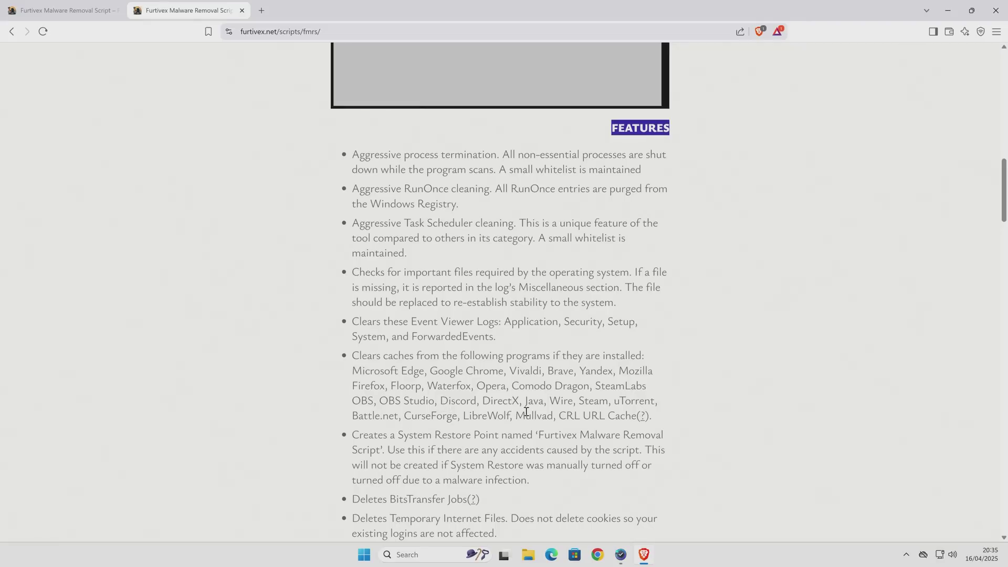
Scroll through the FMRS features list and back up the page
{"action": "scroll", "coordinate": [526, 412], "scroll_direction": "down", "scroll_amount": 1}
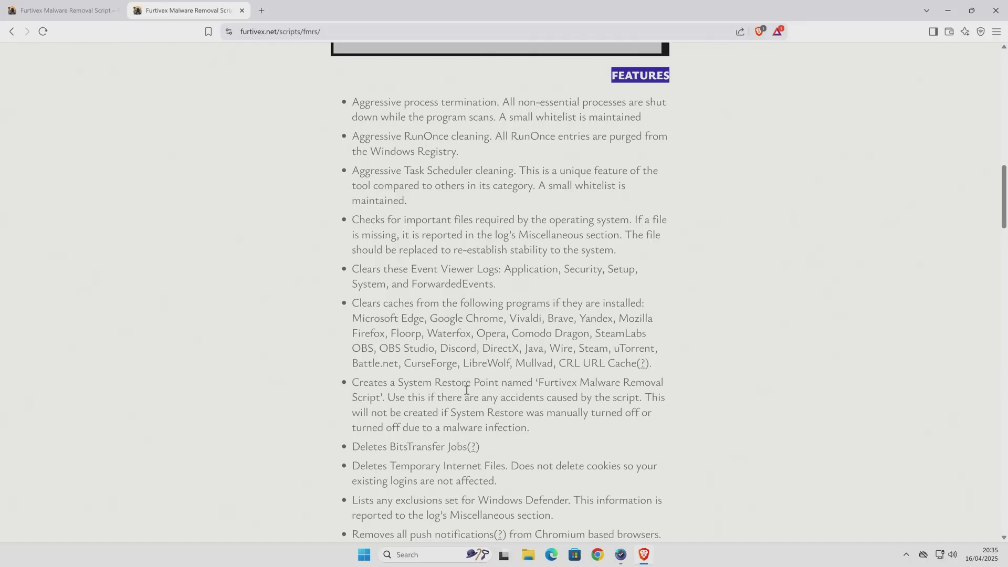
{"action": "scroll", "coordinate": [465, 399], "scroll_direction": "down", "scroll_amount": 4}
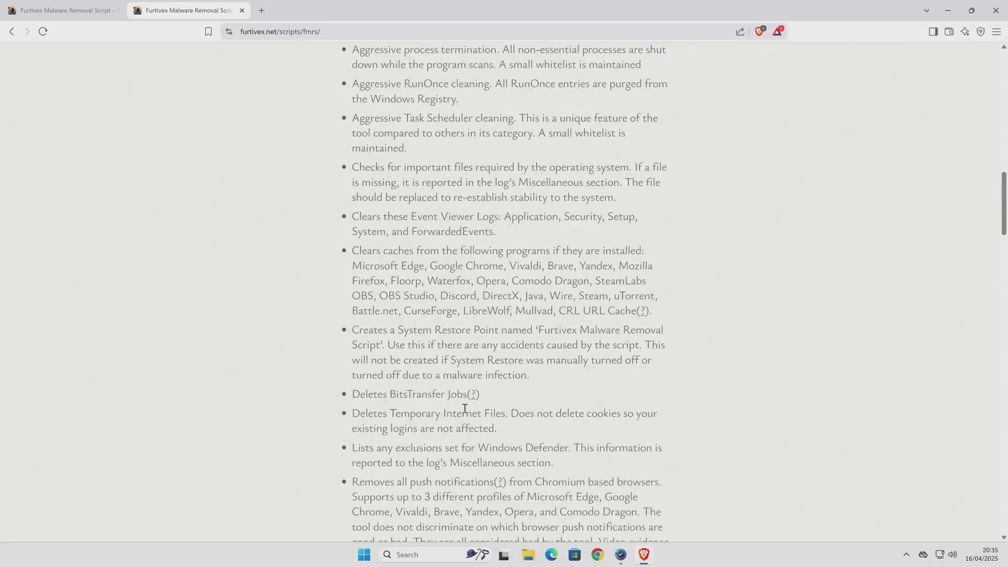
{"action": "scroll", "coordinate": [465, 409], "scroll_direction": "up", "scroll_amount": 7}
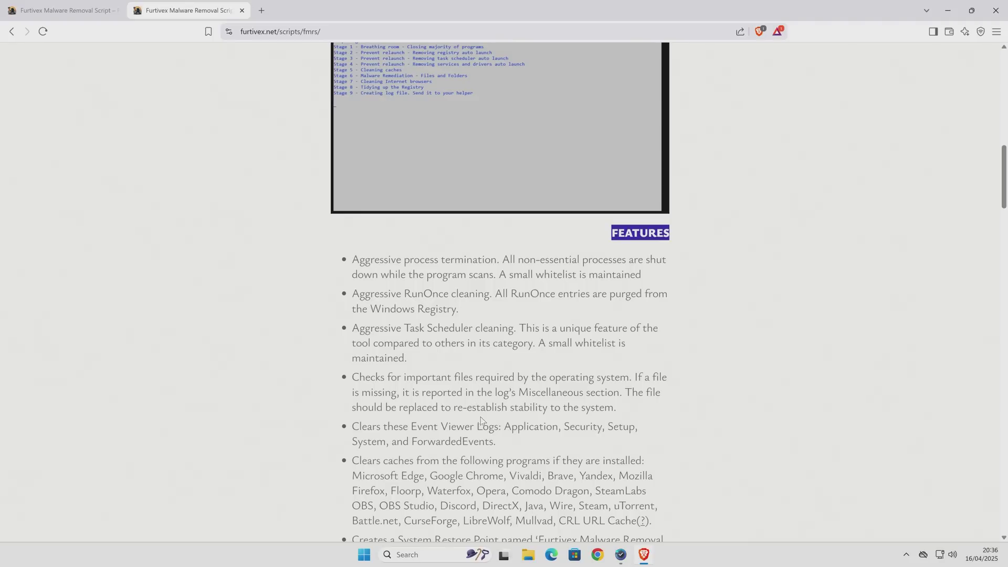
{"action": "scroll", "coordinate": [480, 417], "scroll_direction": "up", "scroll_amount": 8}
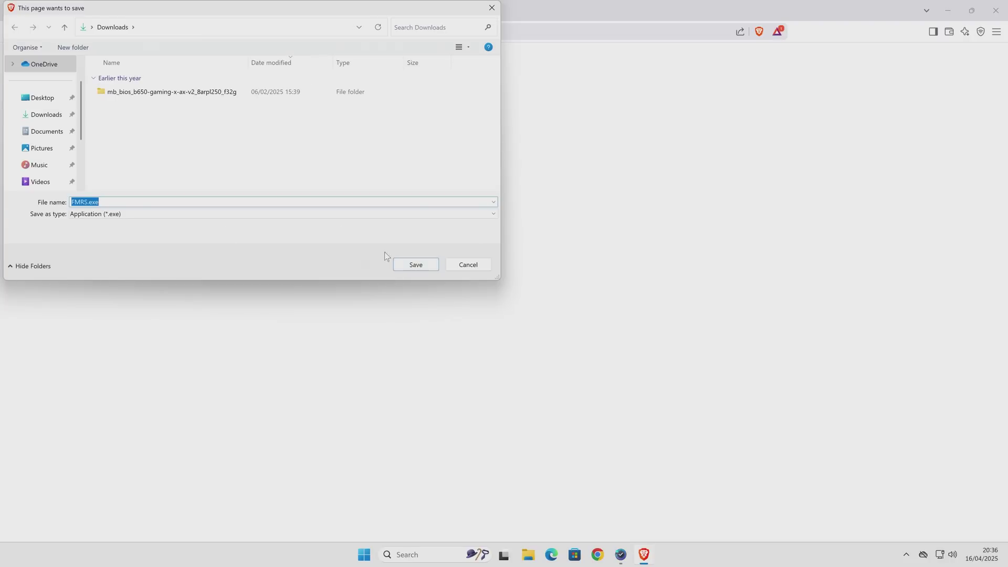
Save FMRS.exe into the Desktop folder, check it in the downloads panel, then close Brave
{"action": "left_click", "coordinate": [46, 98]}
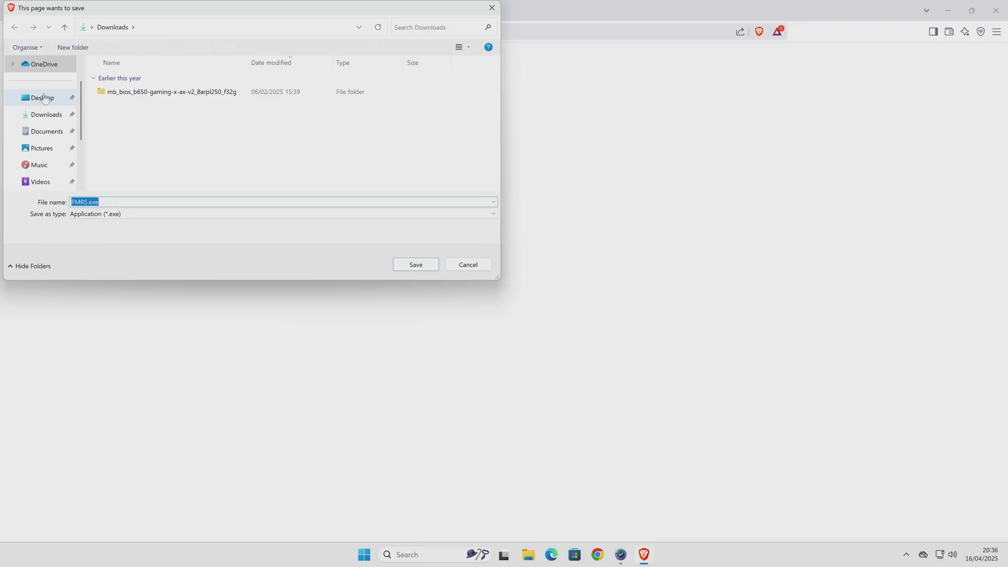
{"action": "left_click", "coordinate": [413, 264]}
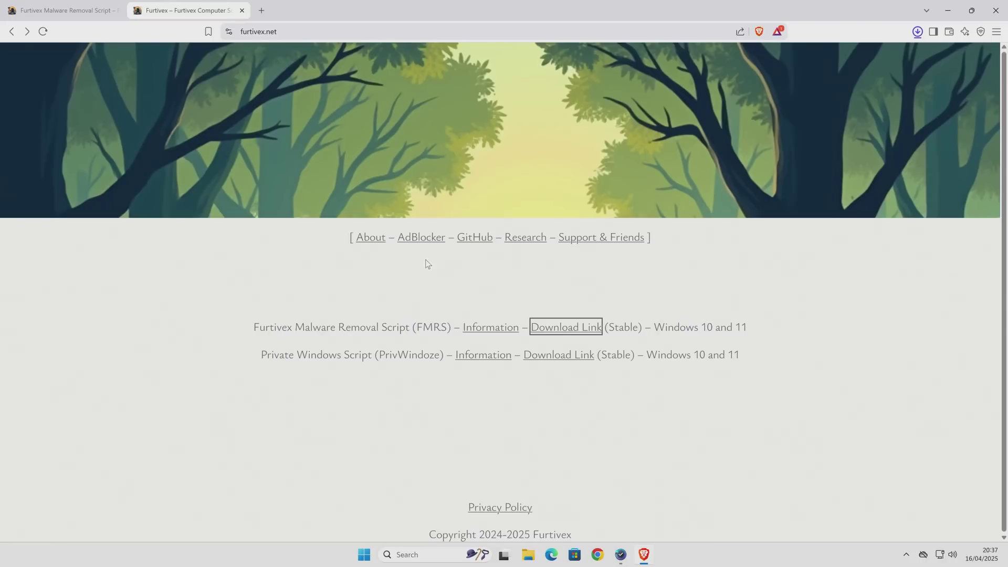
{"action": "left_click", "coordinate": [917, 31]}
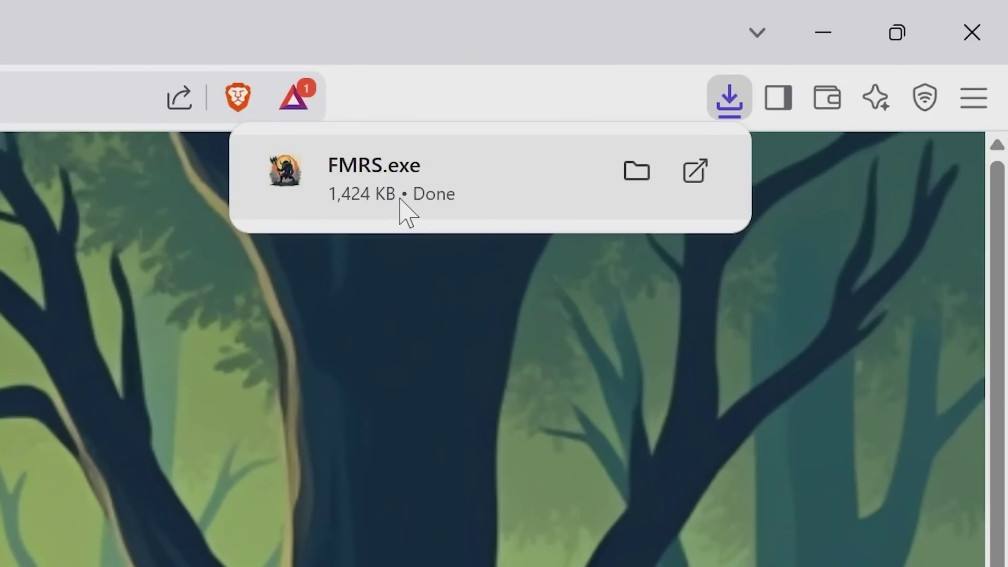
{"action": "left_click", "coordinate": [956, 46]}
{"action": "left_click", "coordinate": [972, 33]}
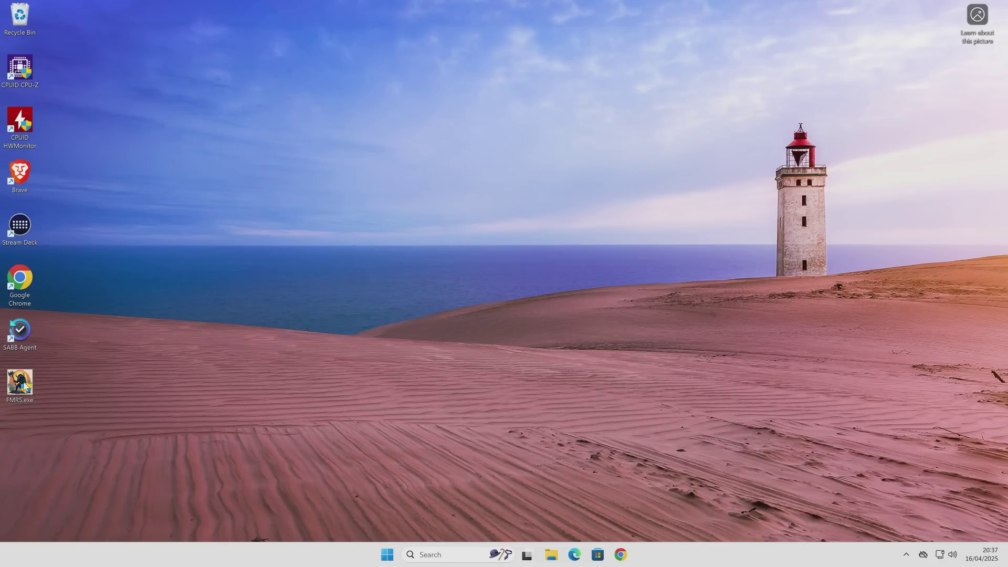
Run FMRS.exe as administrator, choosing Run anyway on SmartScreen and Yes on the UAC prompt
{"action": "right_click", "coordinate": [24, 386]}
{"action": "left_click", "coordinate": [76, 245]}
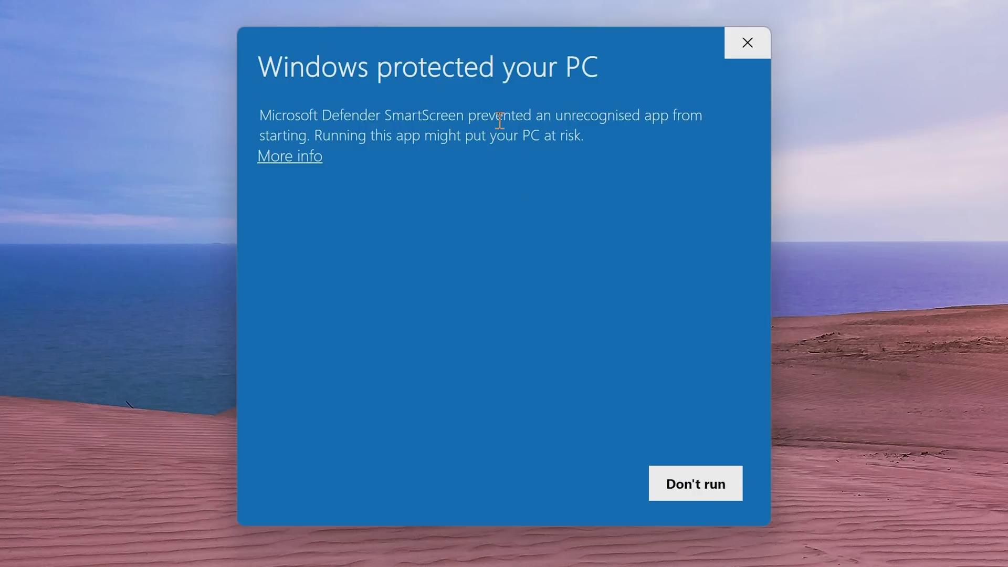
{"action": "left_click", "coordinate": [302, 157]}
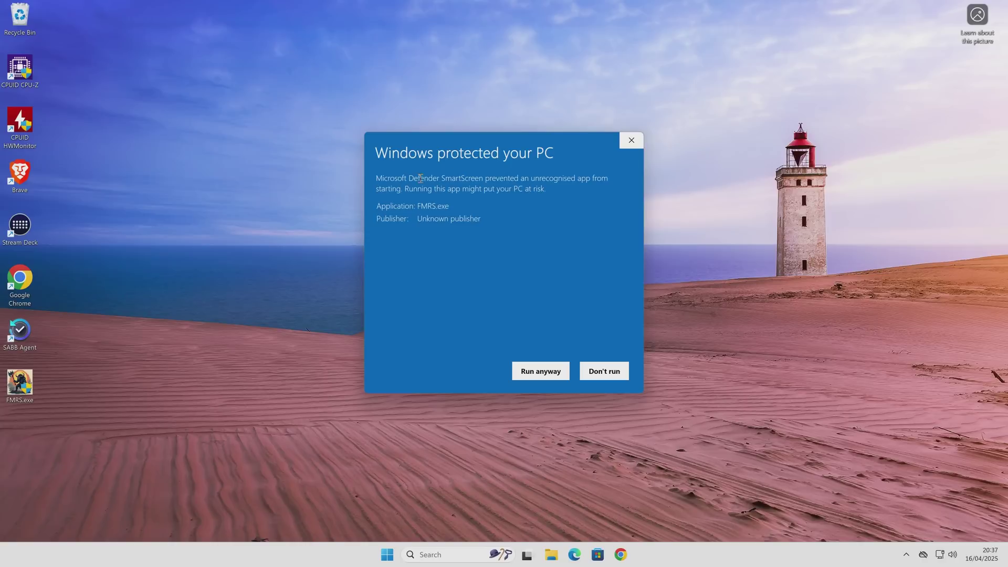
{"action": "left_click", "coordinate": [515, 372]}
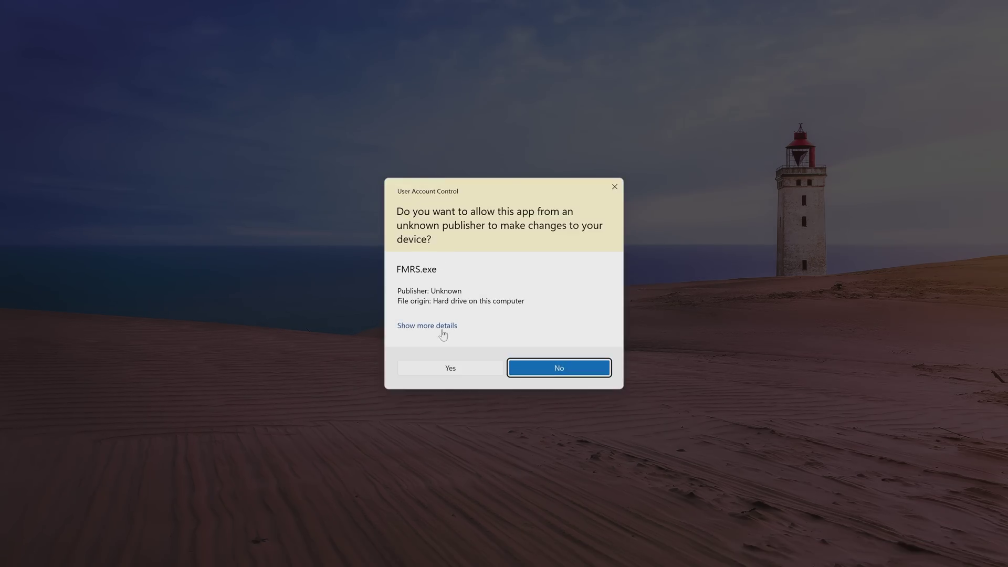
{"action": "left_click", "coordinate": [450, 369]}
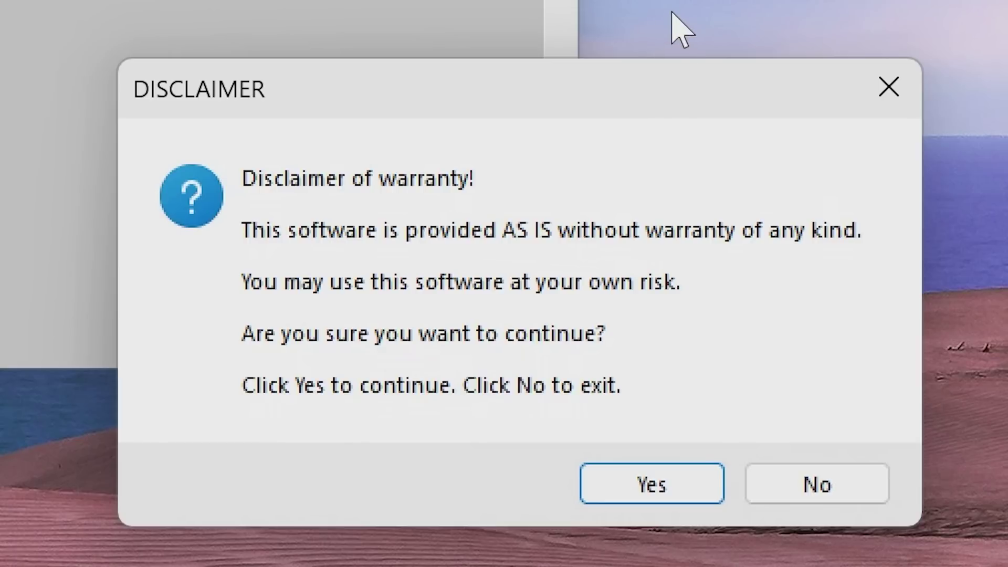
Accept the FMRS disclaimer with Yes so the nine-stage scan runs and opens its log
{"action": "left_click", "coordinate": [637, 488]}
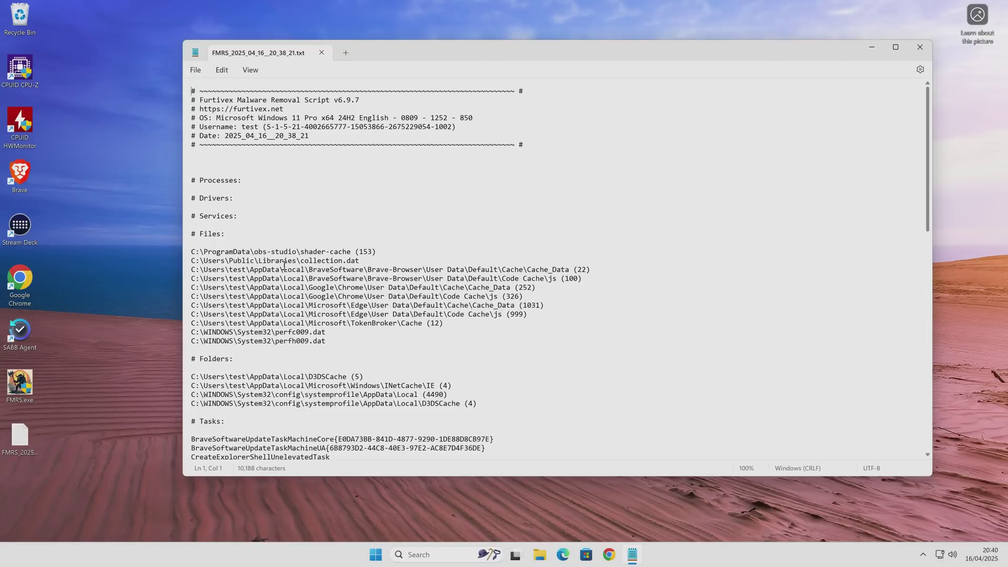
Scroll to the end of the FMRS_2025_04_16__20_38_21.txt log, then close Notepad
{"action": "scroll", "coordinate": [305, 272], "scroll_direction": "down", "scroll_amount": 3}
{"action": "scroll", "coordinate": [304, 272], "scroll_direction": "down", "scroll_amount": 3}
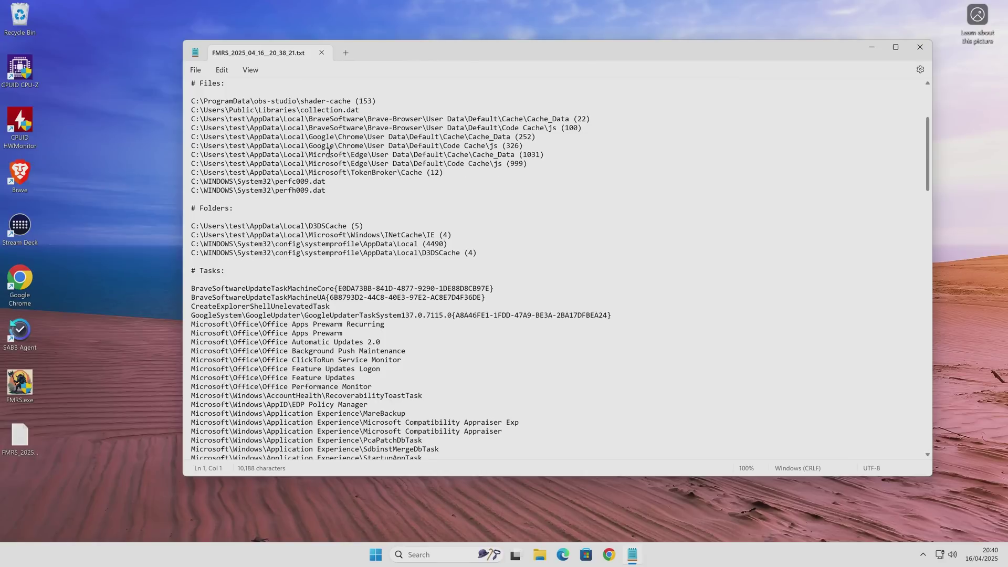
{"action": "scroll", "coordinate": [329, 156], "scroll_direction": "down", "scroll_amount": 18}
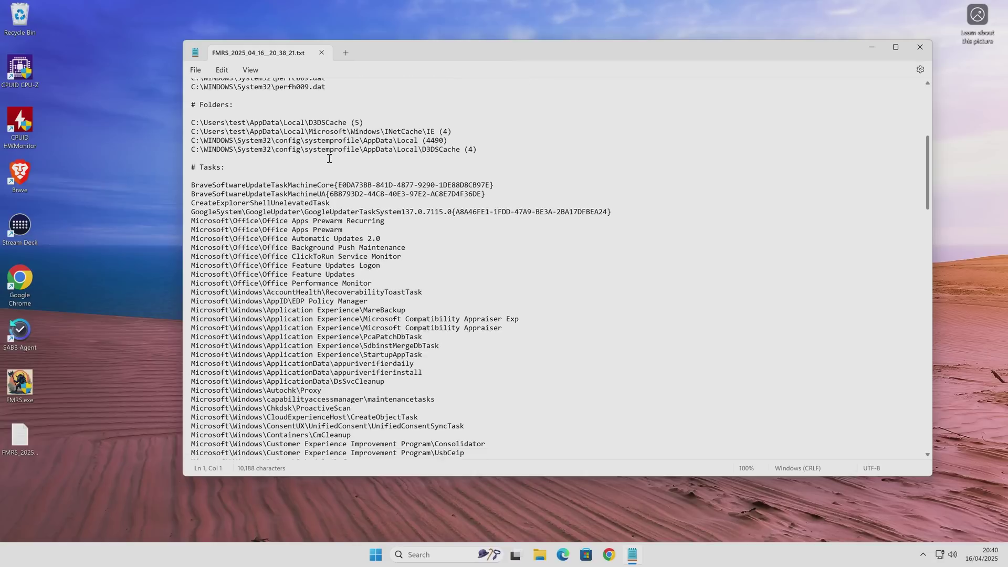
{"action": "scroll", "coordinate": [349, 182], "scroll_direction": "down", "scroll_amount": 20}
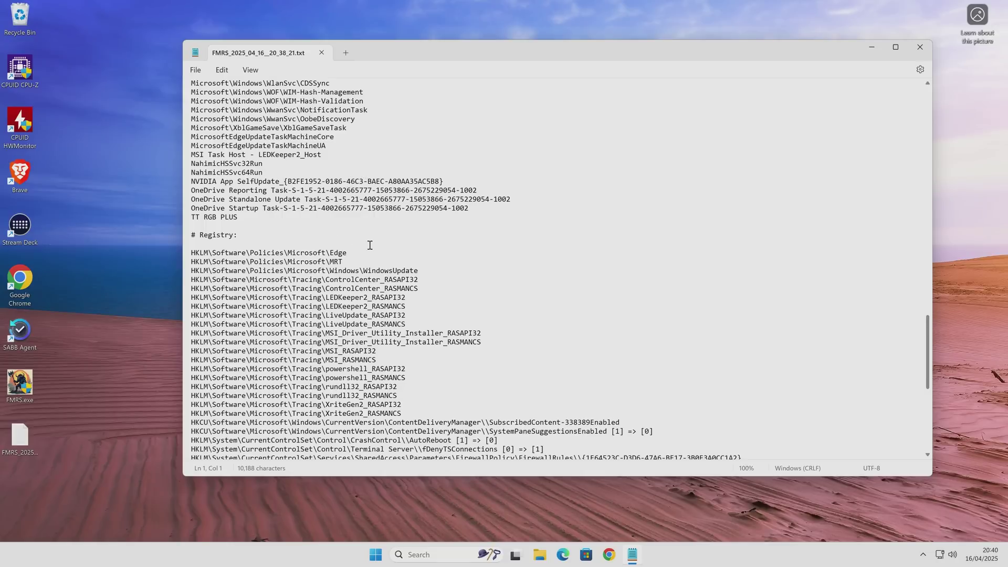
{"action": "scroll", "coordinate": [369, 245], "scroll_direction": "down", "scroll_amount": 9}
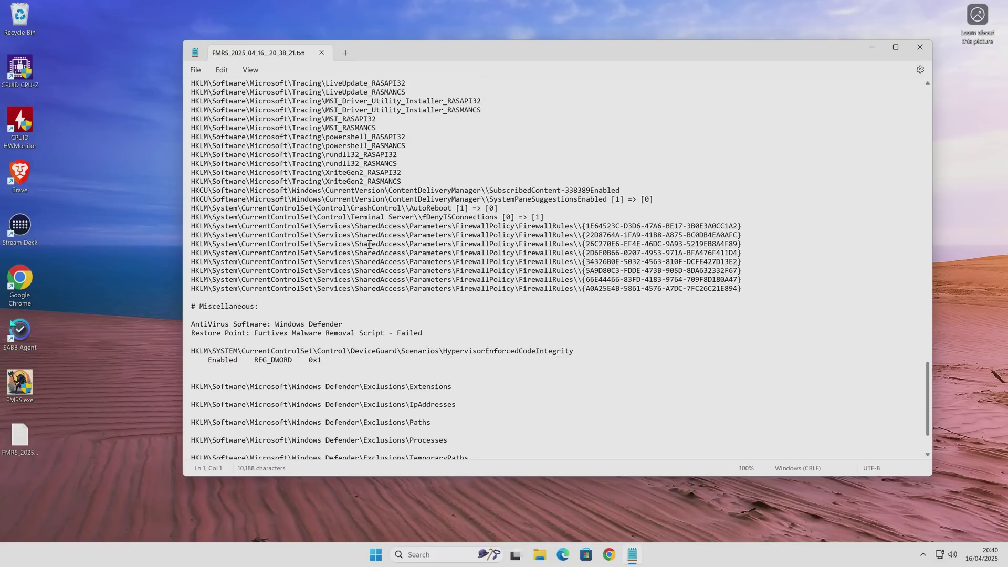
{"action": "scroll", "coordinate": [407, 305], "scroll_direction": "down", "scroll_amount": 3}
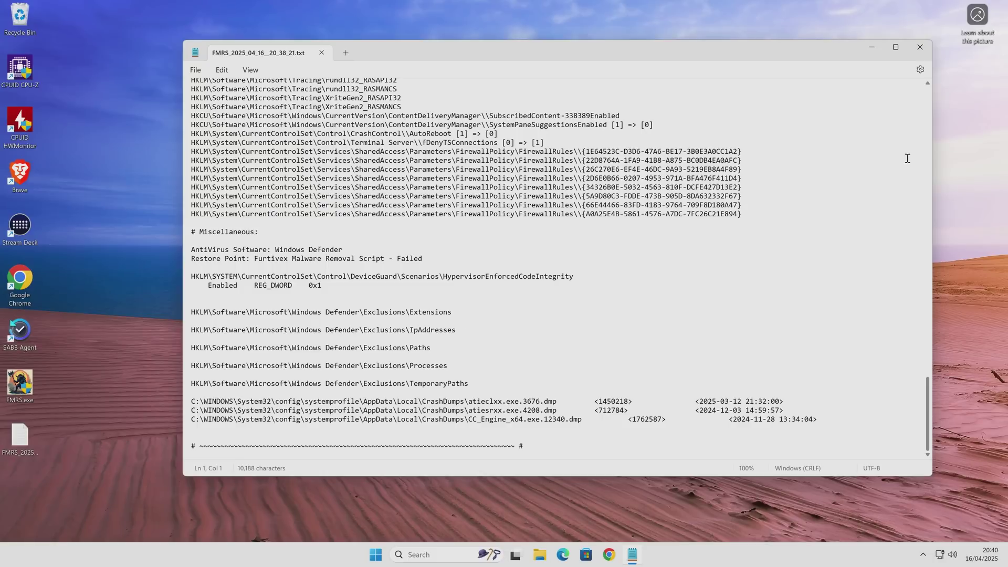
{"action": "left_click", "coordinate": [919, 47]}
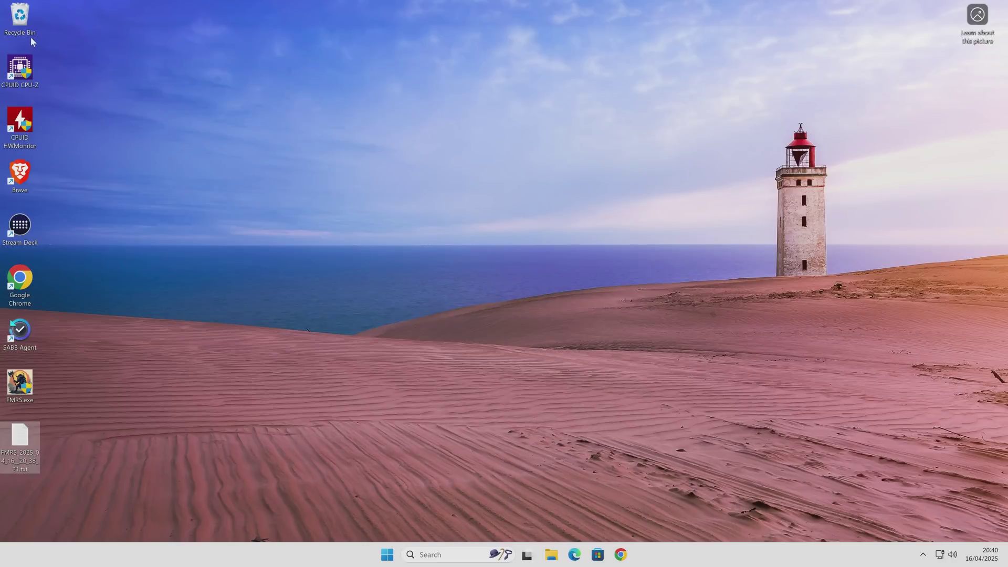